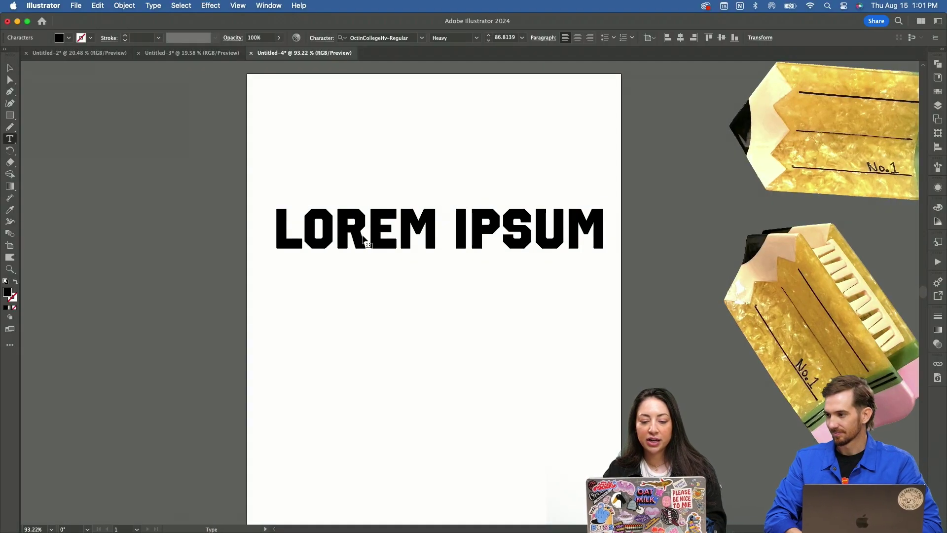
Replace the placeholder headline with 'PRESALE!' and convert it to outlines
{"action": "key", "text": "super+a"}
{"action": "type", "text": "PRESALE"}
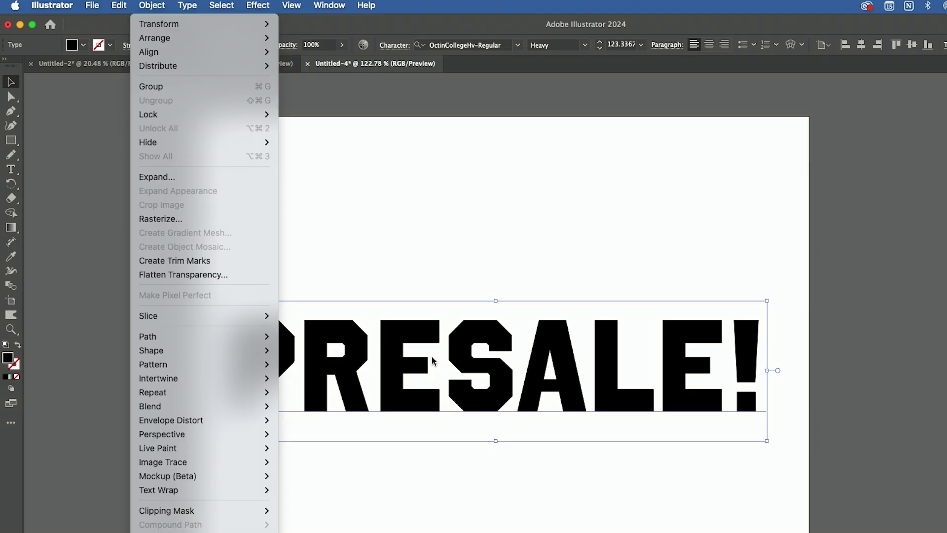
{"action": "right_click", "coordinate": [432, 357]}
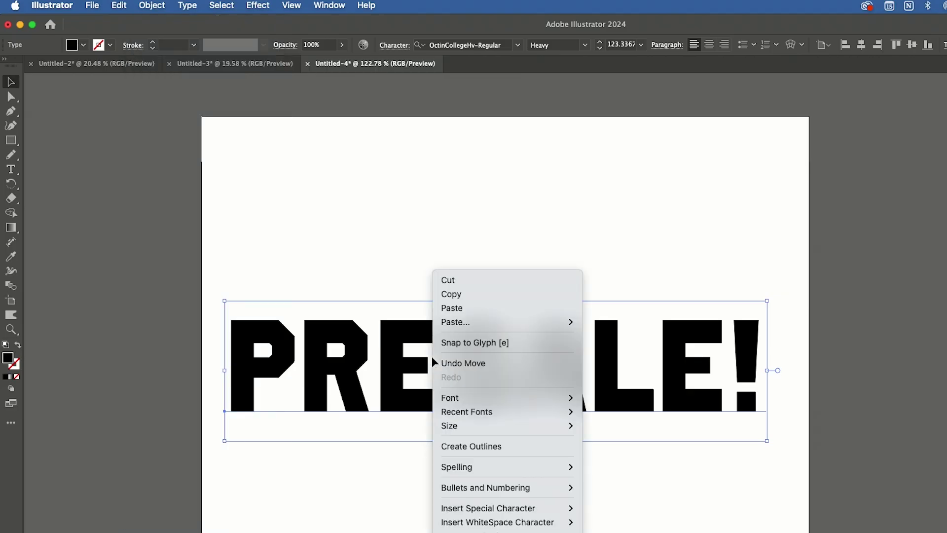
{"action": "left_click", "coordinate": [486, 448]}
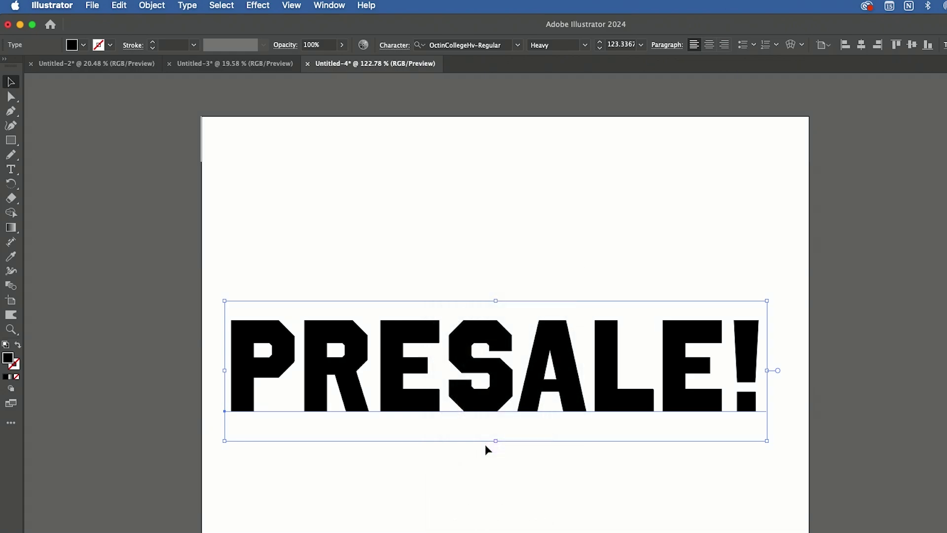
Apply a horizontal Arc warp to the lettering, adjust its bend, and expand the appearance
{"action": "left_click", "coordinate": [258, 6]}
{"action": "left_click", "coordinate": [268, 38]}
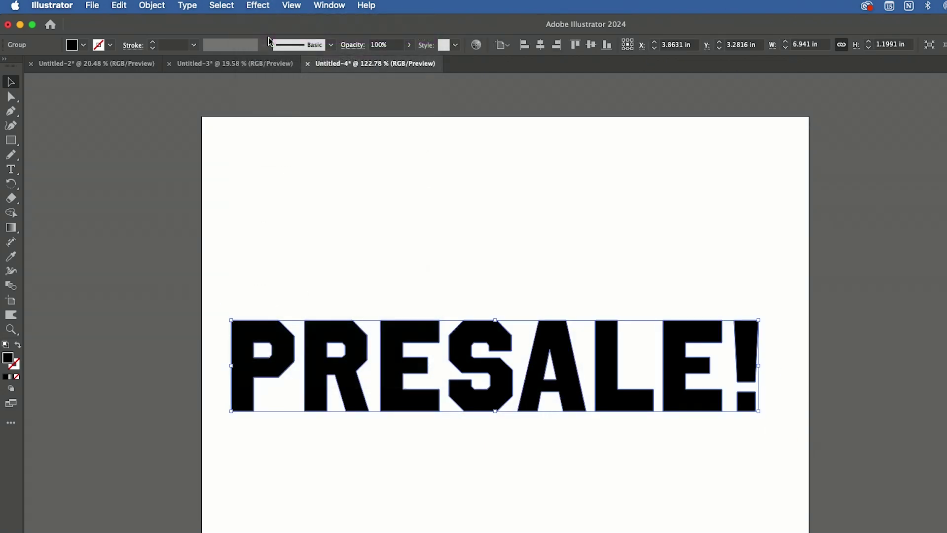
{"action": "left_click", "coordinate": [271, 36]}
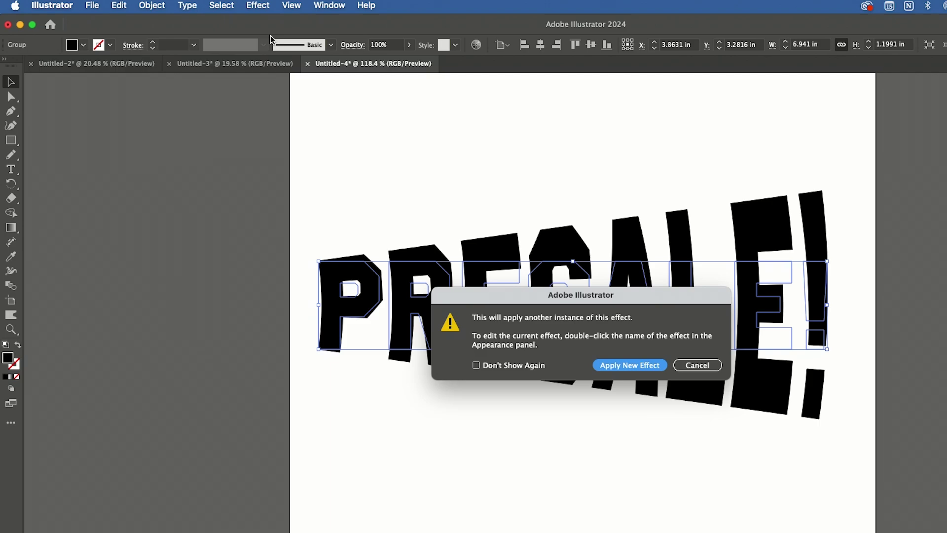
{"action": "left_click", "coordinate": [615, 366]}
{"action": "left_click", "coordinate": [758, 183]}
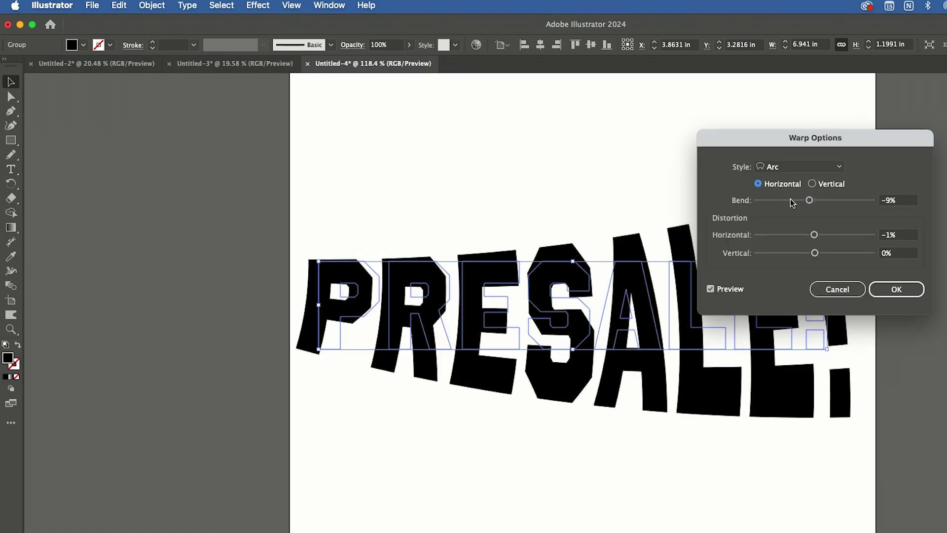
{"action": "left_click_drag", "start_coordinate": [790, 199], "coordinate": [829, 202]}
{"action": "left_click_drag", "start_coordinate": [819, 141], "coordinate": [943, 166]}
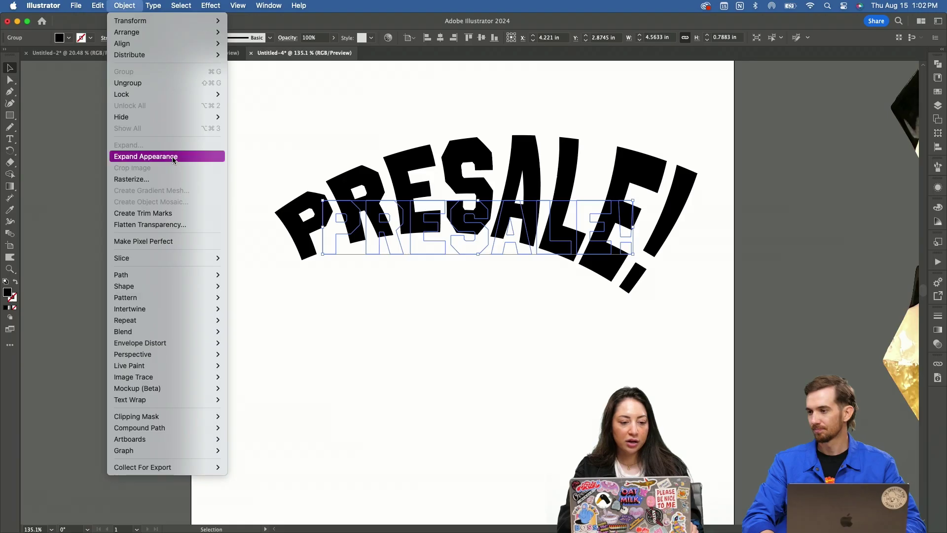
{"action": "left_click", "coordinate": [168, 157]}
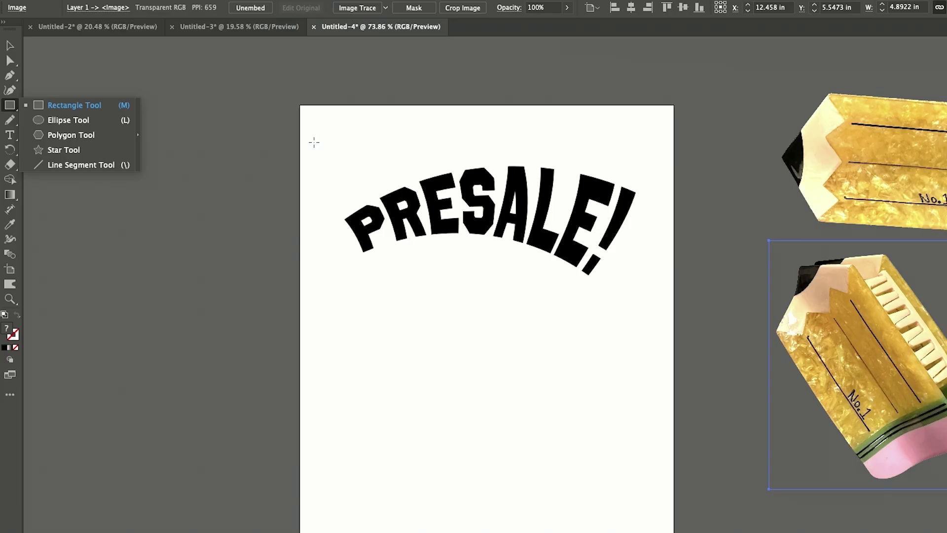
Draw an artboard-sized rectangle and give it a pasted blue hex fill
{"action": "left_click", "coordinate": [54, 101]}
{"action": "left_click_drag", "start_coordinate": [300, 105], "coordinate": [674, 532]}
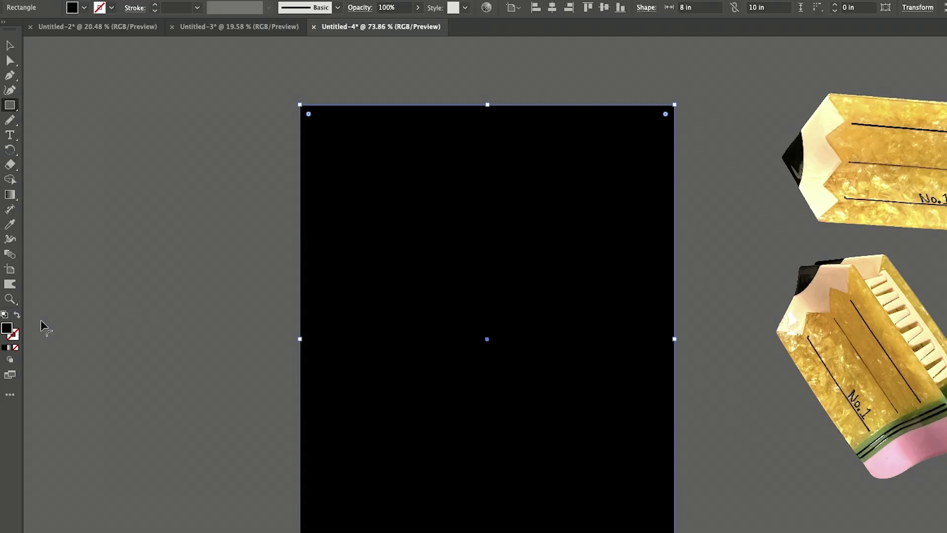
{"action": "double_click", "coordinate": [7, 327]}
{"action": "key", "text": "super+v"}
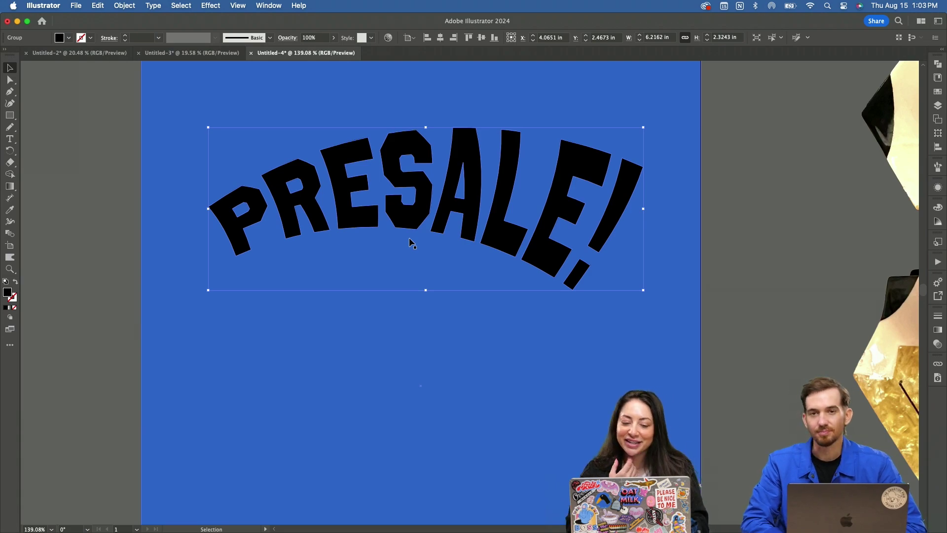
Duplicate PRESALE! below the original and give both copies default white fill and black stroke
{"action": "key", "text": "F1"}
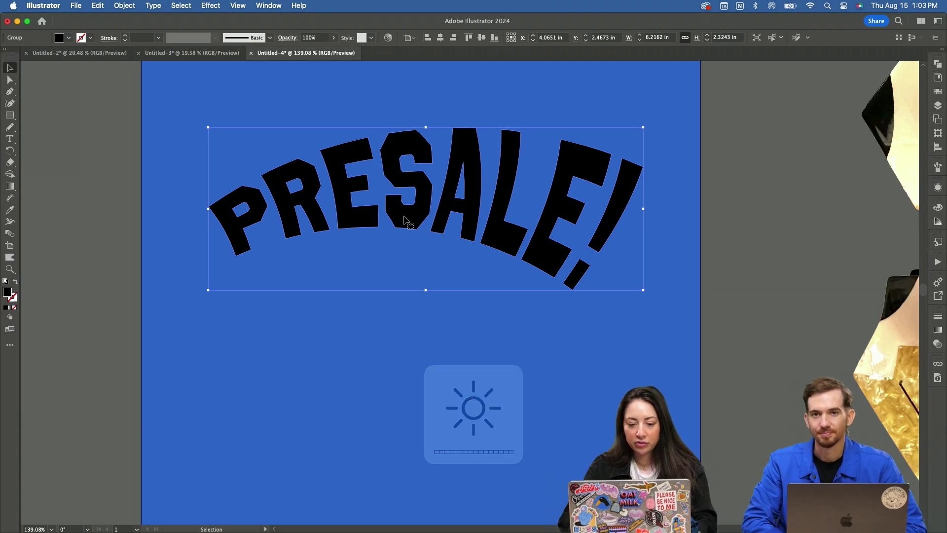
{"action": "left_click_drag", "start_coordinate": [405, 220], "coordinate": [409, 457]}
{"action": "left_click", "coordinate": [350, 217]}
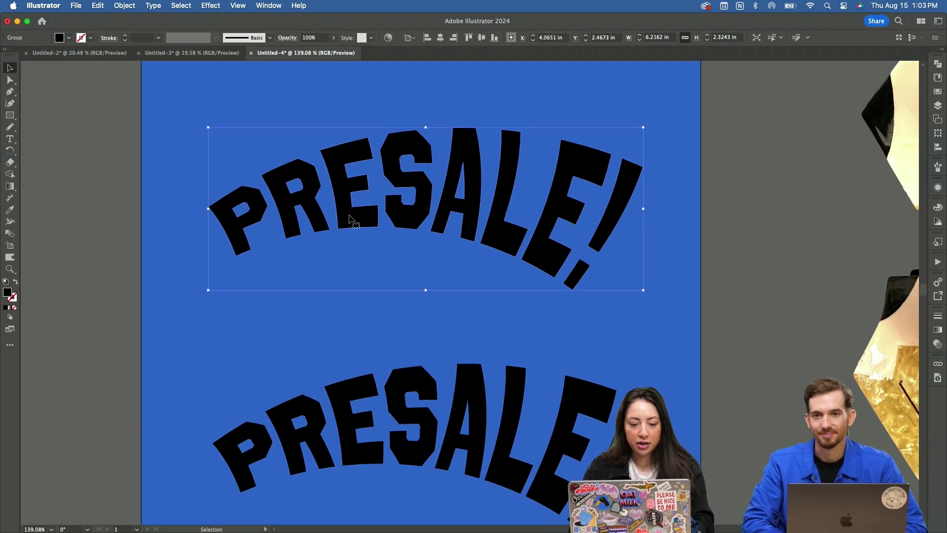
{"action": "left_click", "coordinate": [5, 281]}
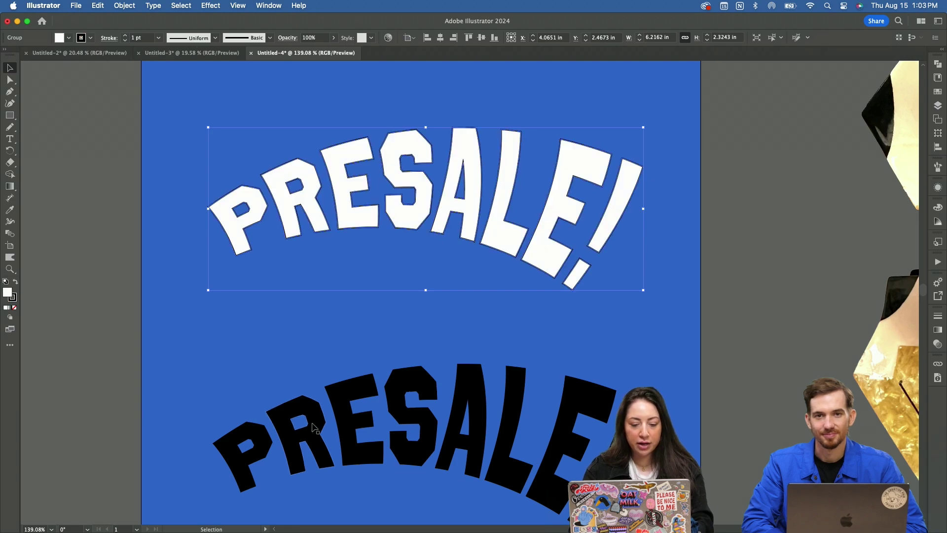
{"action": "left_click", "coordinate": [314, 427]}
{"action": "left_click", "coordinate": [10, 282]}
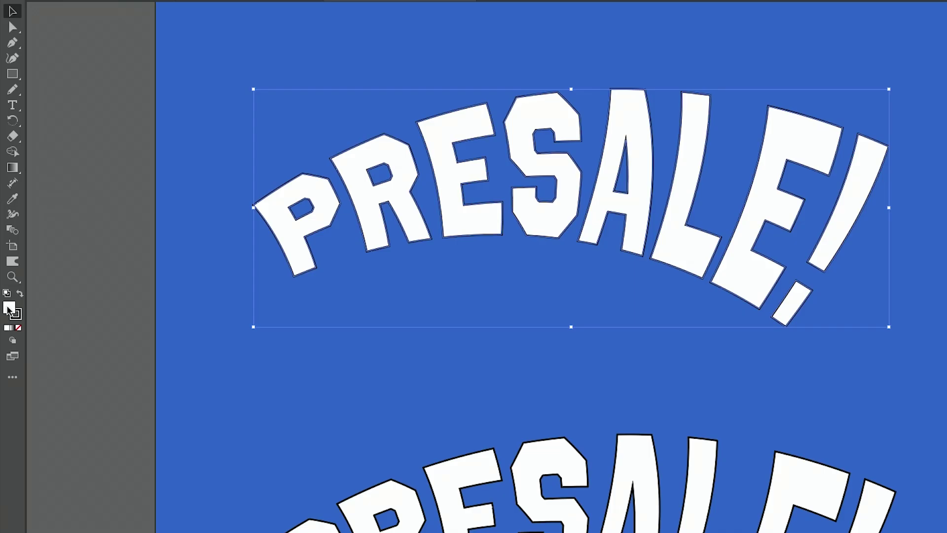
Fill the lettering light green and lower the offset outline's opacity to about 36%
{"action": "double_click", "coordinate": [9, 308]}
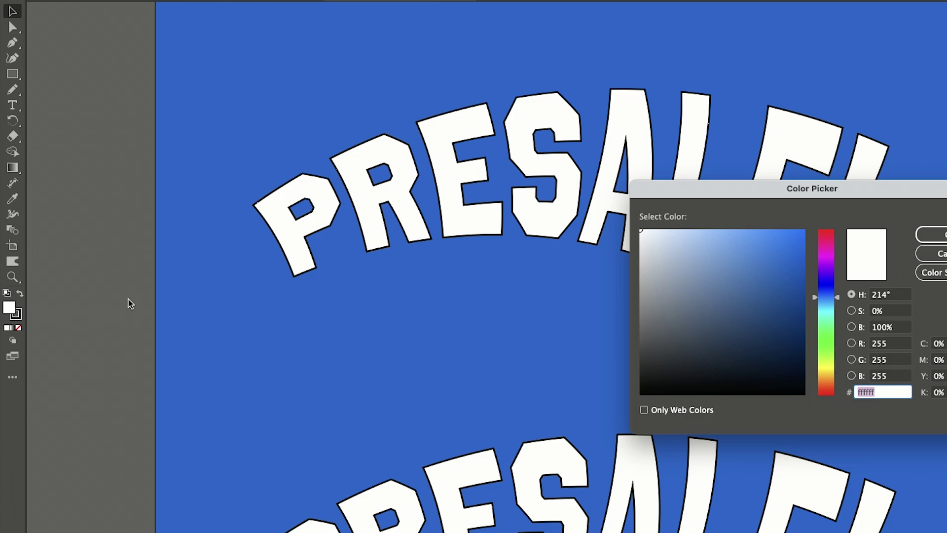
{"action": "left_click", "coordinate": [829, 340]}
{"action": "mouse_move", "coordinate": [699, 246]}
{"action": "left_mouse_down"}
{"action": "mouse_move", "coordinate": [687, 250]}
{"action": "mouse_move", "coordinate": [702, 253]}
{"action": "left_mouse_up"}
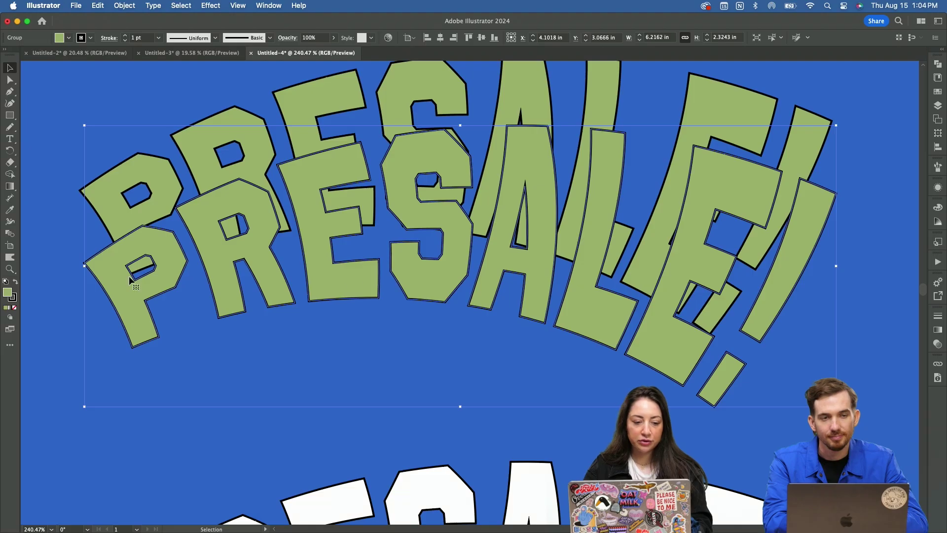
{"action": "scroll", "coordinate": [128, 276], "scroll_direction": "up", "scroll_amount": 3}
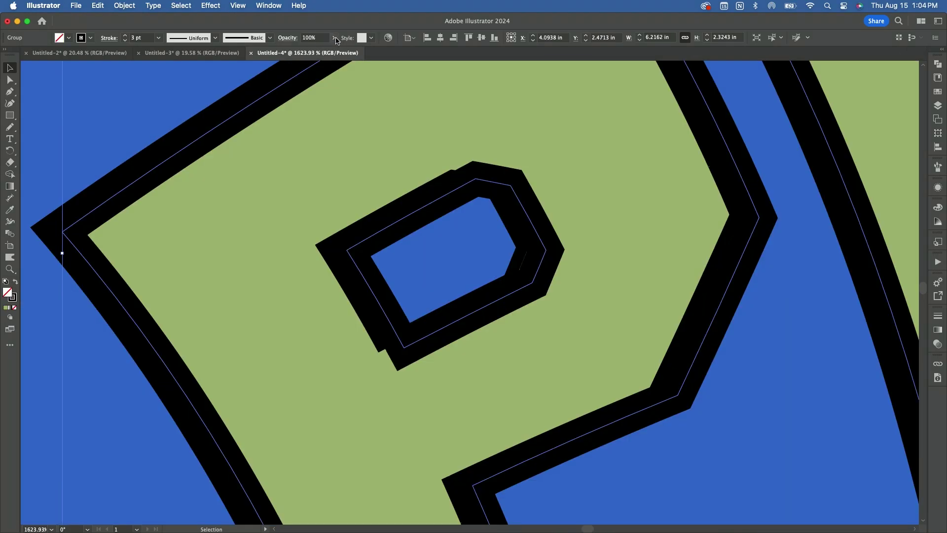
{"action": "left_click_drag", "start_coordinate": [318, 52], "coordinate": [310, 54]}
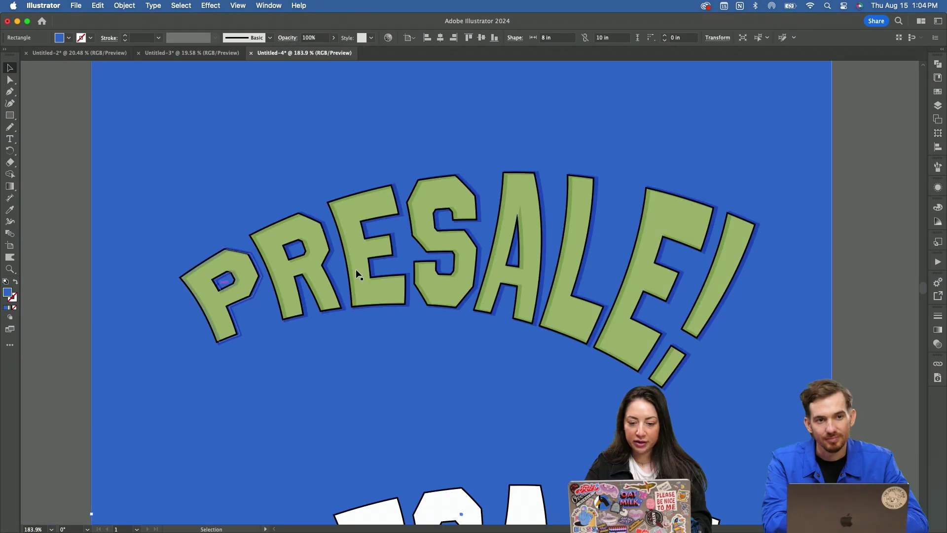
{"action": "scroll", "coordinate": [395, 226], "scroll_direction": "up", "scroll_amount": 3}
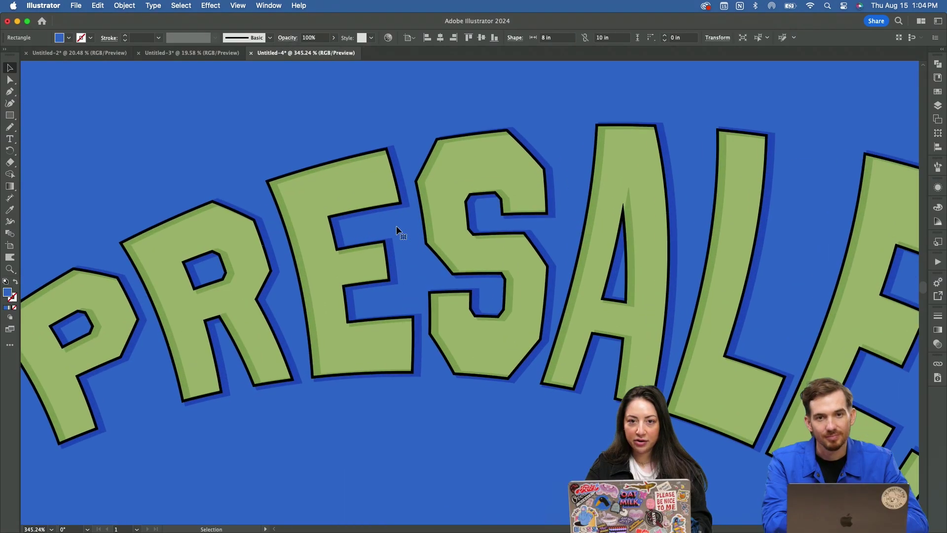
{"action": "scroll", "coordinate": [492, 241], "scroll_direction": "up", "scroll_amount": 3}
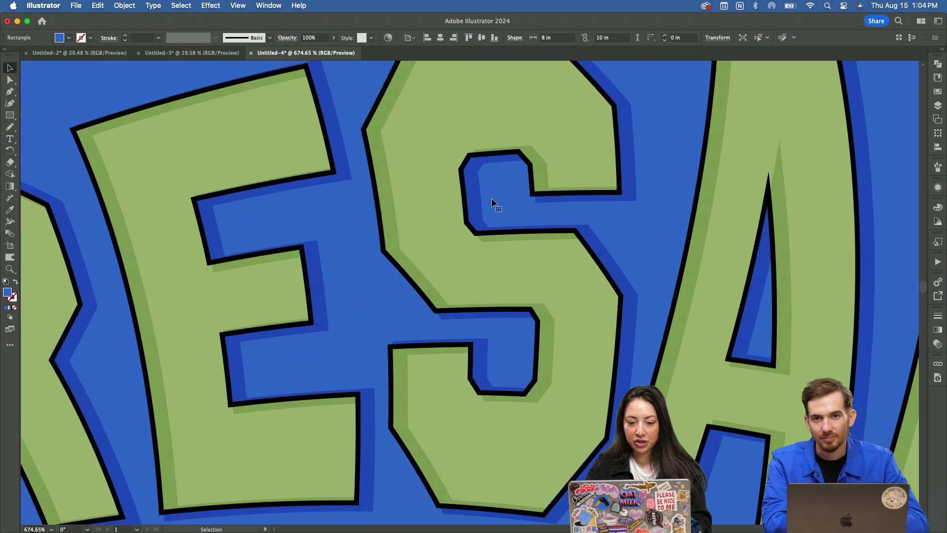
{"action": "scroll", "coordinate": [492, 197], "scroll_direction": "down", "scroll_amount": 5}
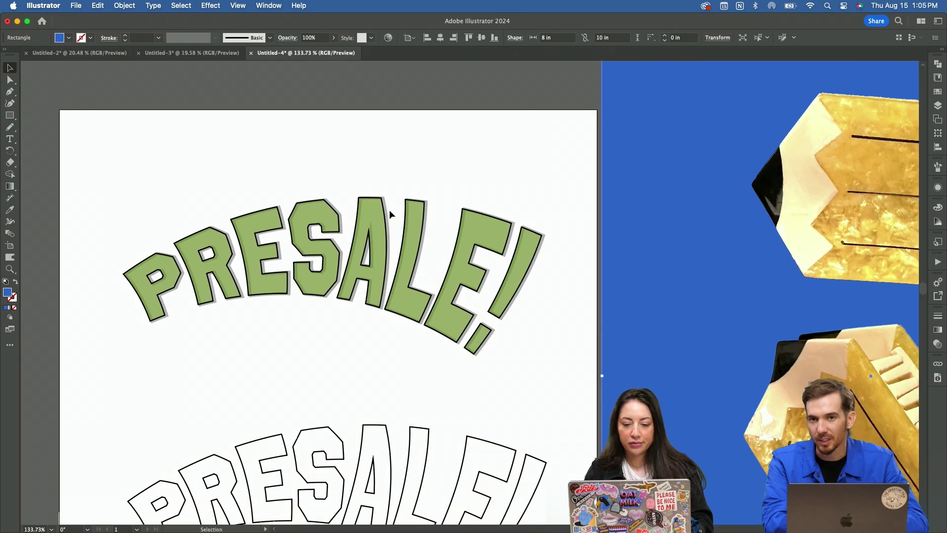
{"action": "scroll", "coordinate": [389, 209], "scroll_direction": "down", "scroll_amount": 4}
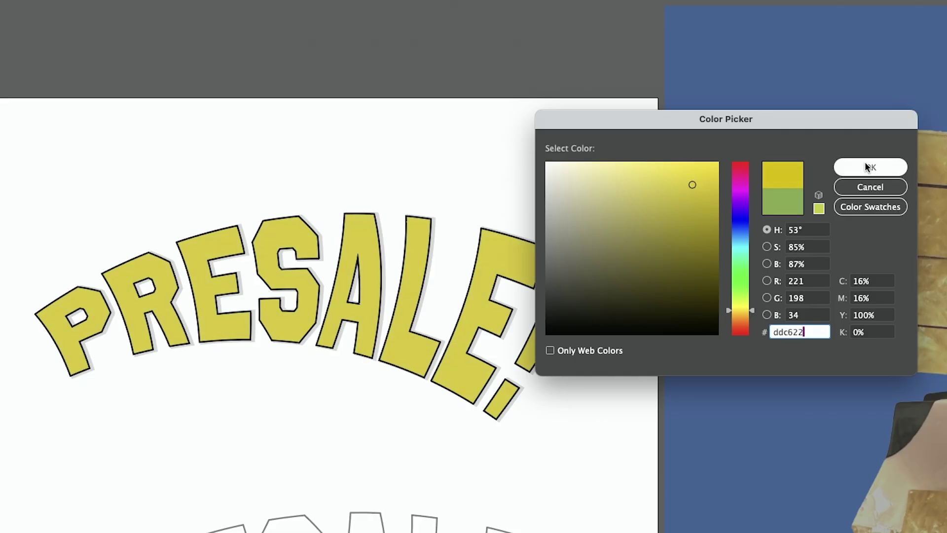
Confirm the yellow fill and make the outlined PRESALE! copy a compound path
{"action": "left_click", "coordinate": [866, 167]}
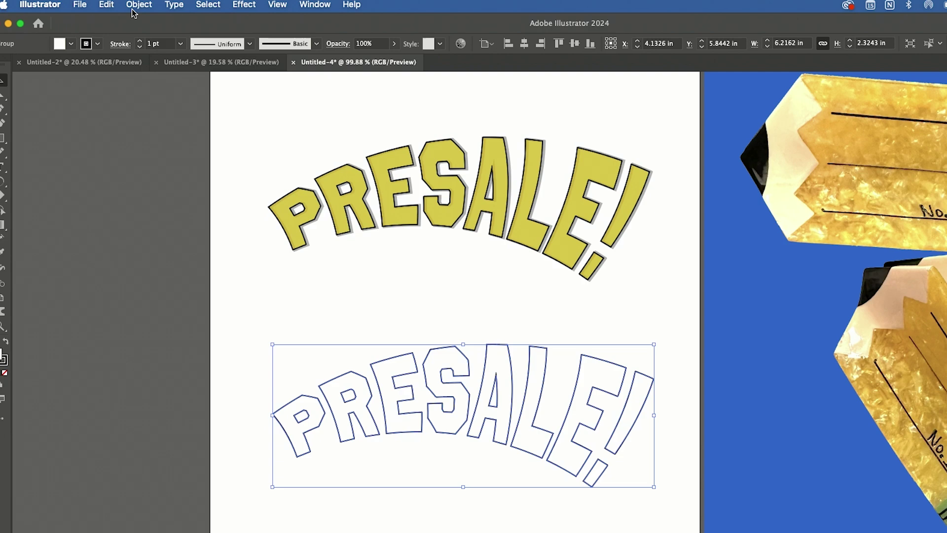
{"action": "left_click", "coordinate": [139, 5]}
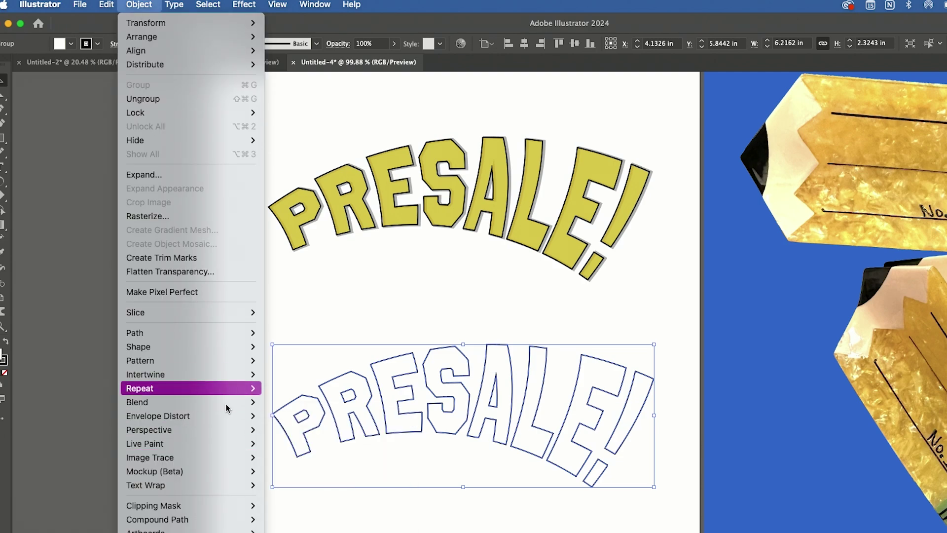
{"action": "left_click", "coordinate": [279, 519]}
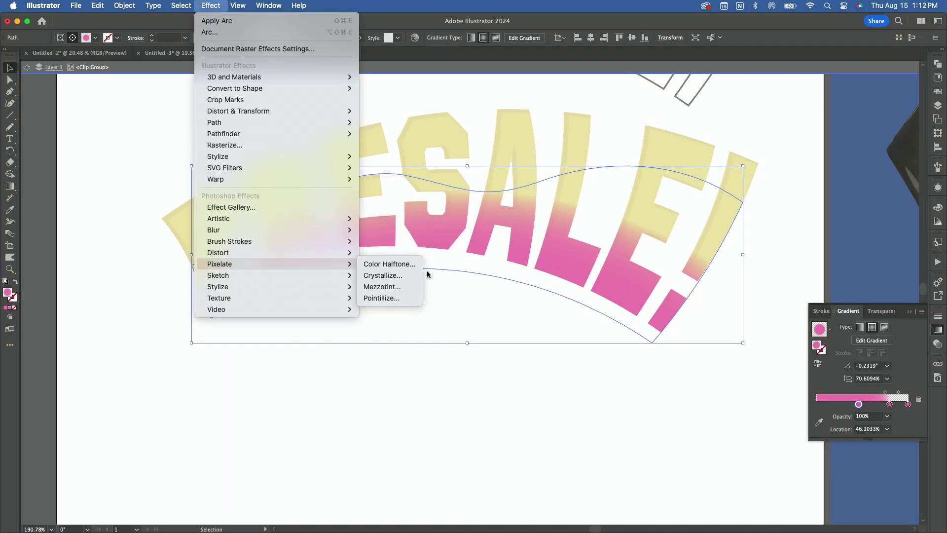
Apply a Color Halftone dot texture, then a Zig Zag distortion to the arched path
{"action": "left_click", "coordinate": [408, 264]}
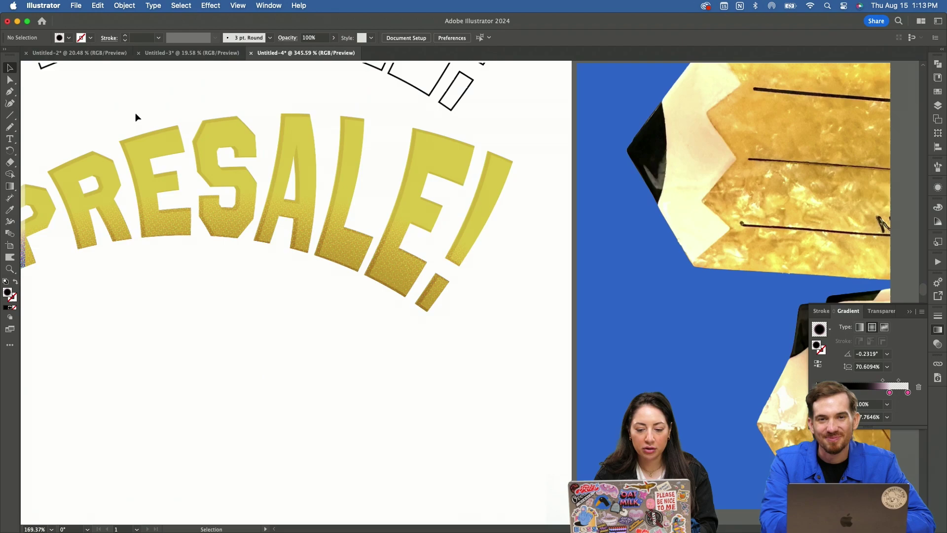
{"action": "scroll", "coordinate": [135, 113], "scroll_direction": "left", "scroll_amount": 5}
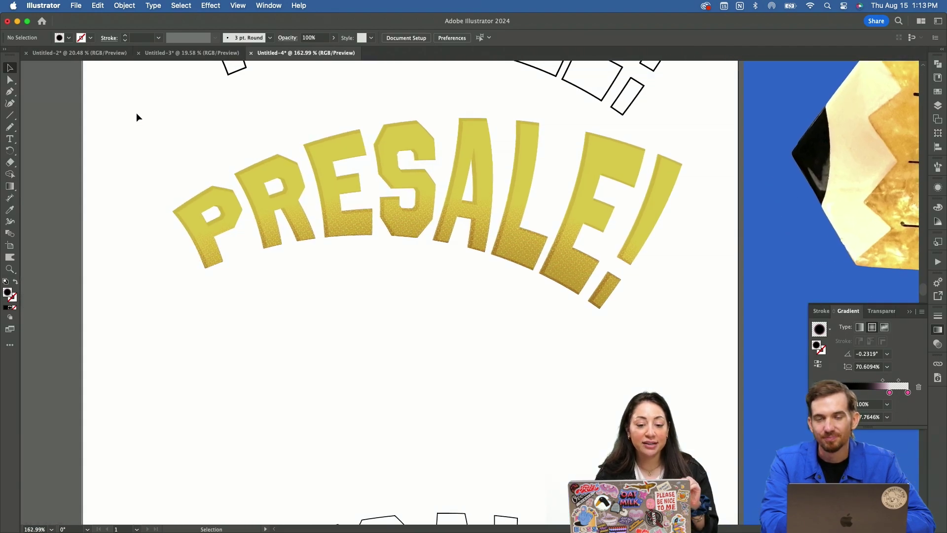
{"action": "scroll", "coordinate": [319, 290], "scroll_direction": "down", "scroll_amount": 5}
{"action": "scroll", "coordinate": [318, 291], "scroll_direction": "up", "scroll_amount": 3}
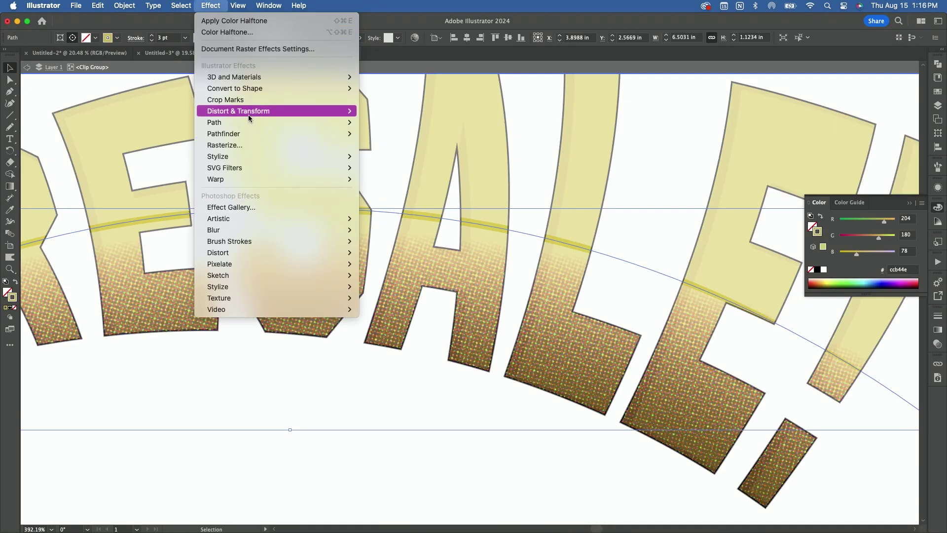
{"action": "mouse_move", "coordinate": [248, 113]}
{"action": "left_click", "coordinate": [395, 176]}
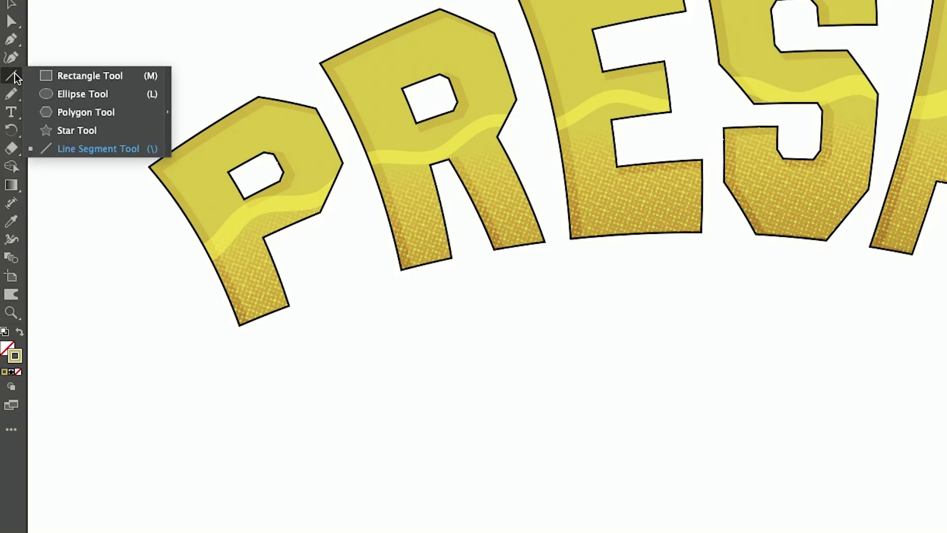
Create a four-point star and adjust the roundness of its corners
{"action": "left_click", "coordinate": [80, 132]}
{"action": "left_click", "coordinate": [387, 324]}
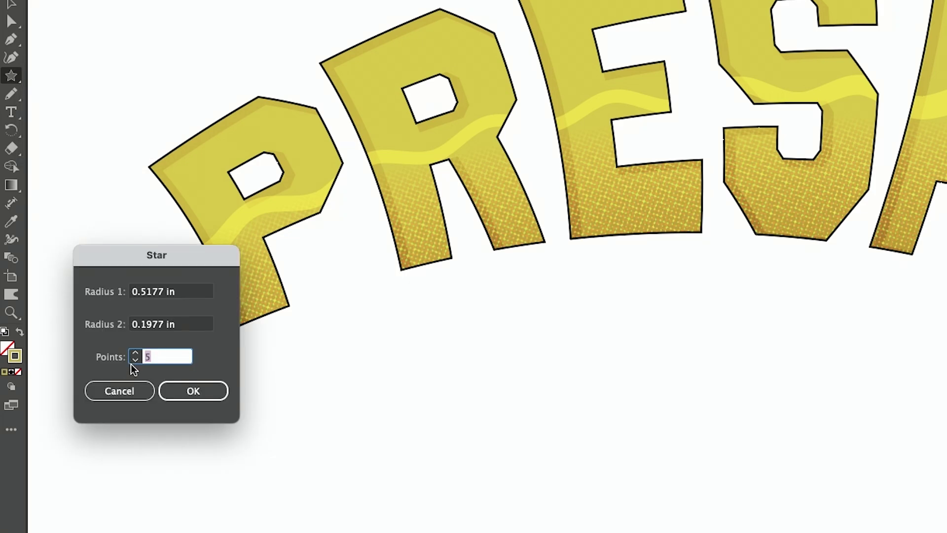
{"action": "left_click", "coordinate": [194, 390]}
{"action": "scroll", "coordinate": [434, 278], "scroll_direction": "up", "scroll_amount": 3}
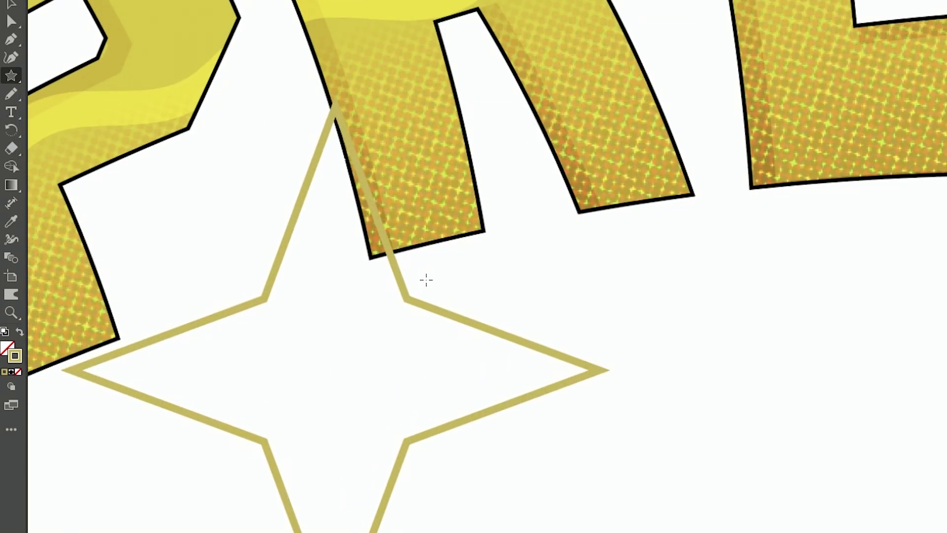
{"action": "left_click_drag", "start_coordinate": [252, 457], "coordinate": [292, 449]}
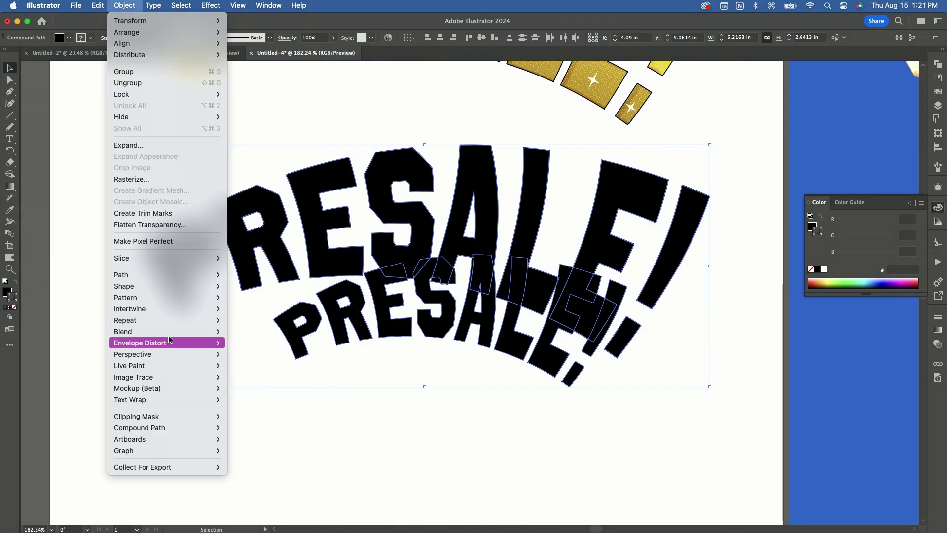
Blend the two black PRESALE! copies and move the blend up behind the yellow title
{"action": "mouse_move", "coordinate": [123, 331]}
{"action": "left_click", "coordinate": [248, 332]}
{"action": "left_click", "coordinate": [242, 410]}
{"action": "scroll", "coordinate": [242, 409], "scroll_direction": "down", "scroll_amount": 5}
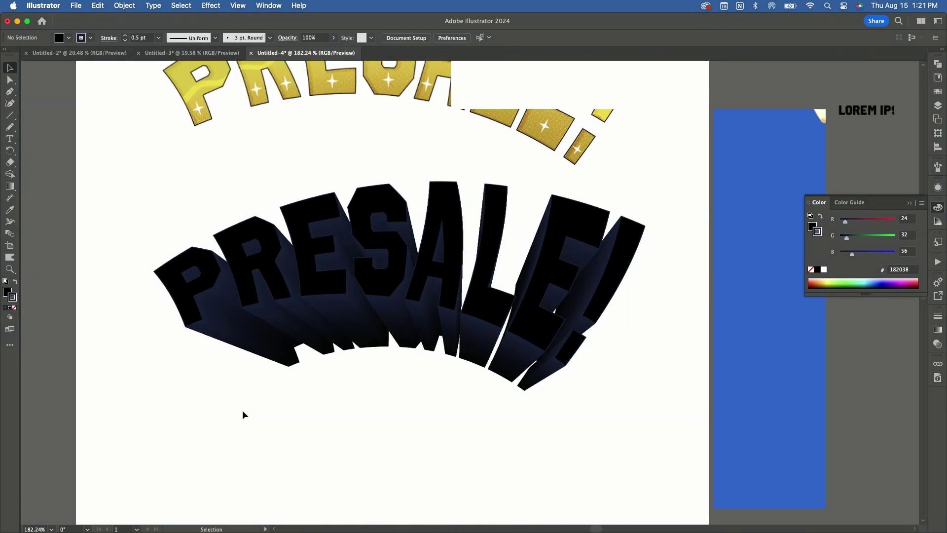
{"action": "left_click_drag", "start_coordinate": [330, 282], "coordinate": [328, 187]}
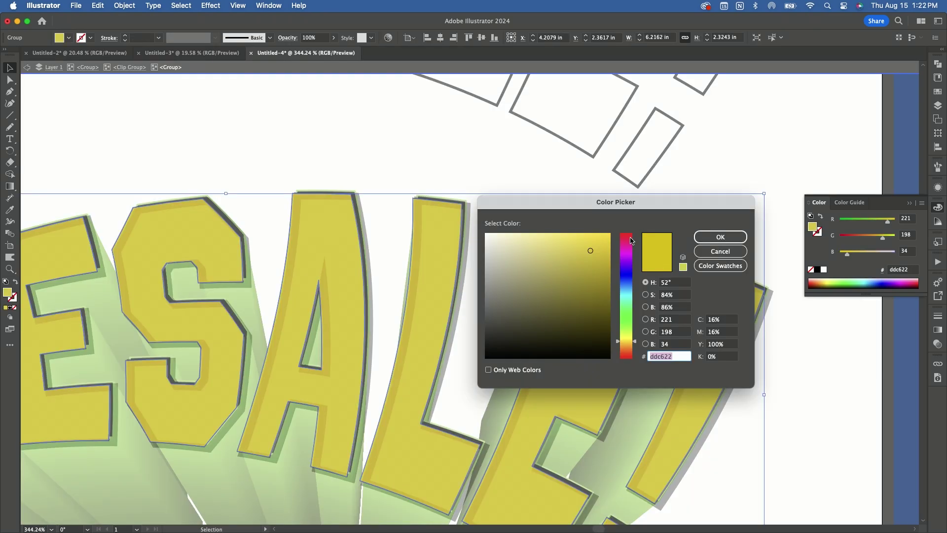
Recolour the letters pale pink and start typing the PENCIL HAIR CLAW text
{"action": "left_click", "coordinate": [627, 248]}
{"action": "left_click", "coordinate": [542, 243]}
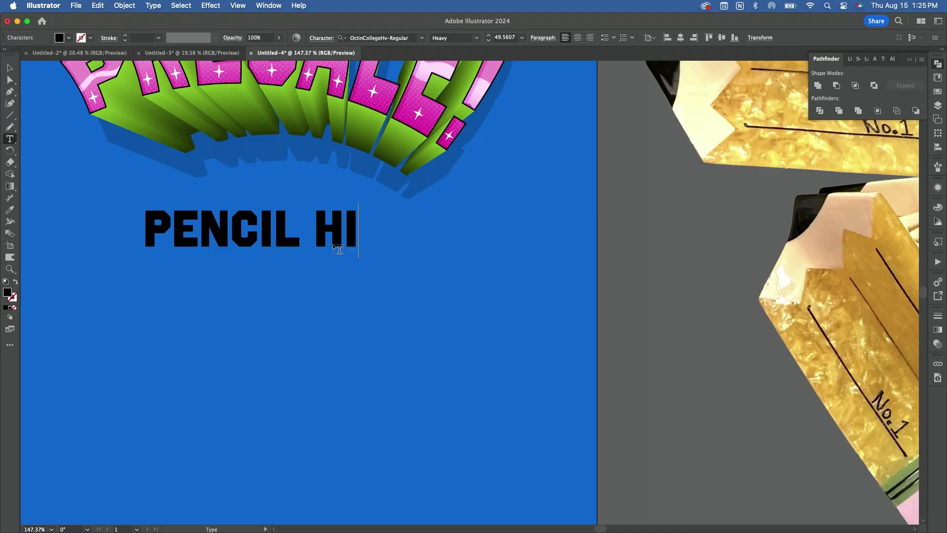
{"action": "type", "text": "AIR CLA"}
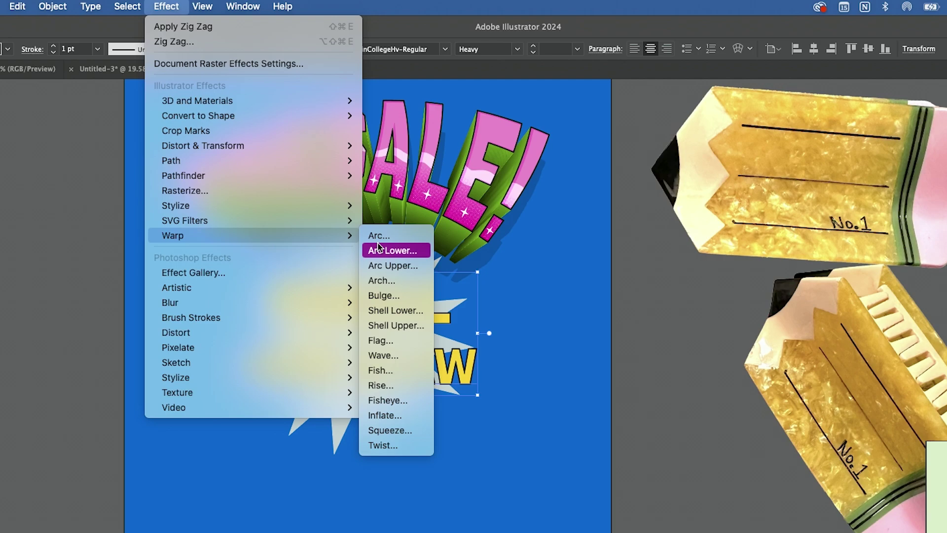
Bend the product text into an Arc Lower warp and deepen its black extrusion
{"action": "left_click", "coordinate": [389, 250]}
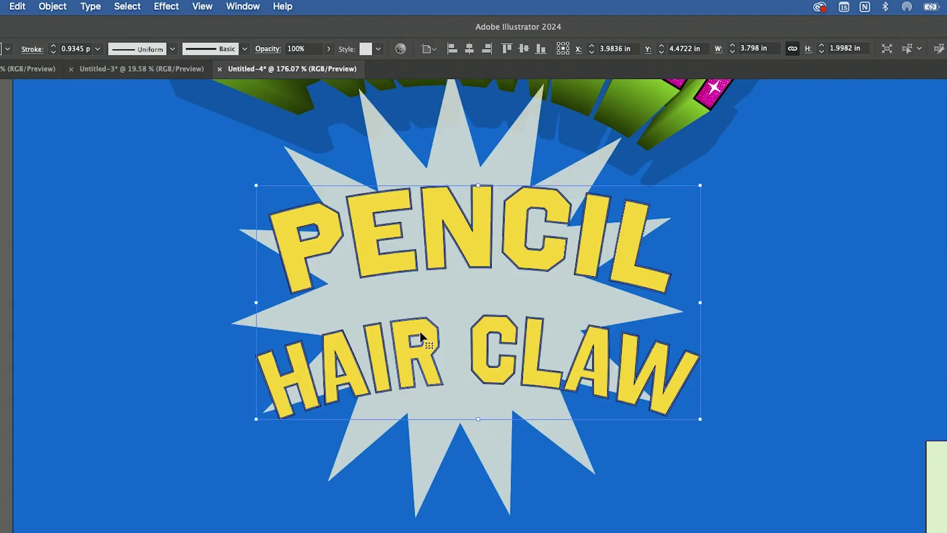
{"action": "scroll", "coordinate": [421, 335], "scroll_direction": "up", "scroll_amount": 3}
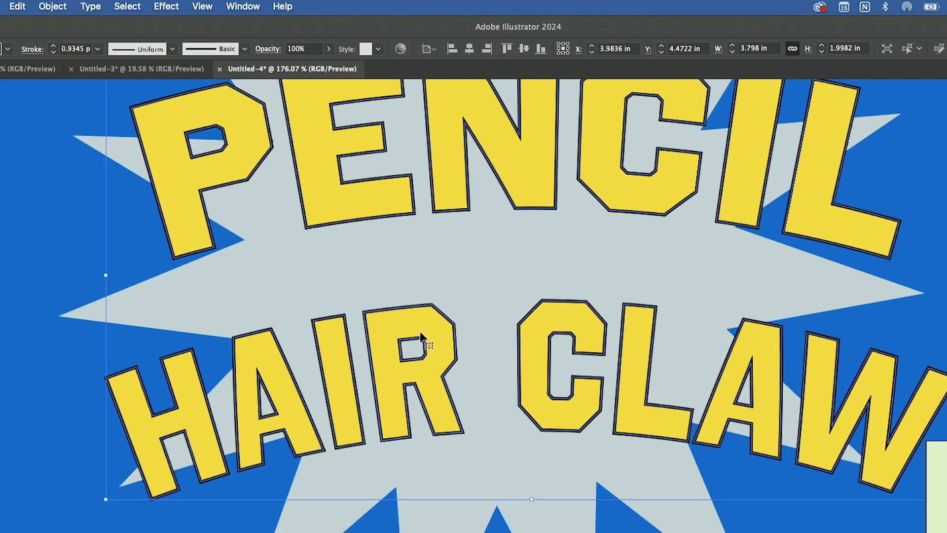
{"action": "left_click_drag", "start_coordinate": [422, 336], "coordinate": [451, 355]}
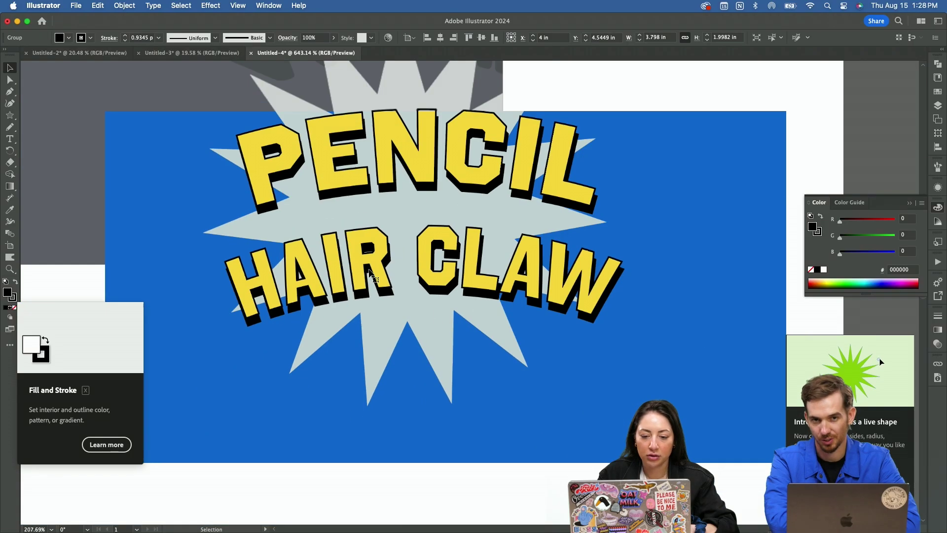
Draw a large many-pointed starburst with shorter spikes and a wider body
{"action": "scroll", "coordinate": [613, 249], "scroll_direction": "down", "scroll_amount": 5}
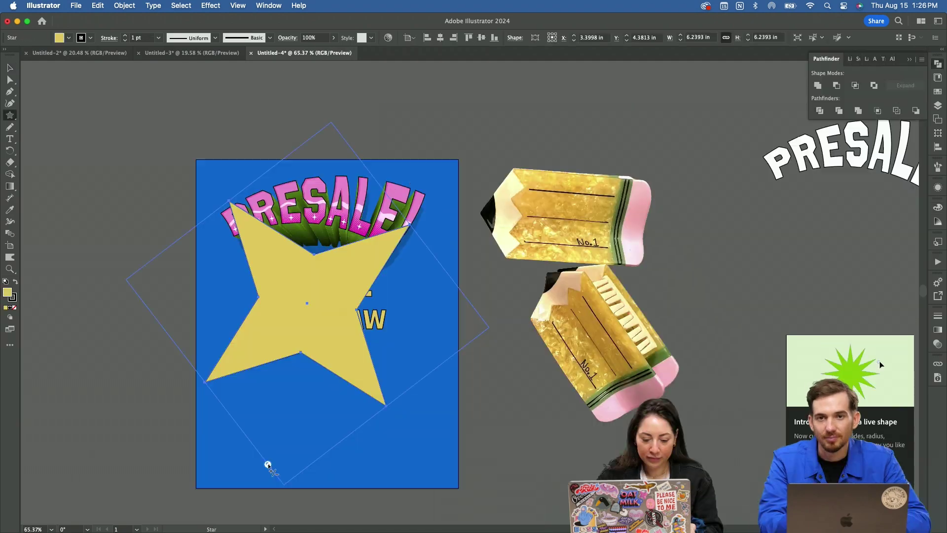
{"action": "key", "text": "Up"}
{"action": "key", "text": "Up"}
{"action": "key", "text": "Up"}
{"action": "key", "text": "Up"}
{"action": "key", "text": "Up"}
{"action": "key", "text": "Up"}
{"action": "key", "text": "Up"}
{"action": "key", "text": "Up"}
{"action": "key", "text": "Up"}
{"action": "key", "text": "Up"}
{"action": "key", "text": "Up"}
{"action": "key", "text": "Up"}
{"action": "left_click_drag", "start_coordinate": [268, 464], "coordinate": [182, 354]}
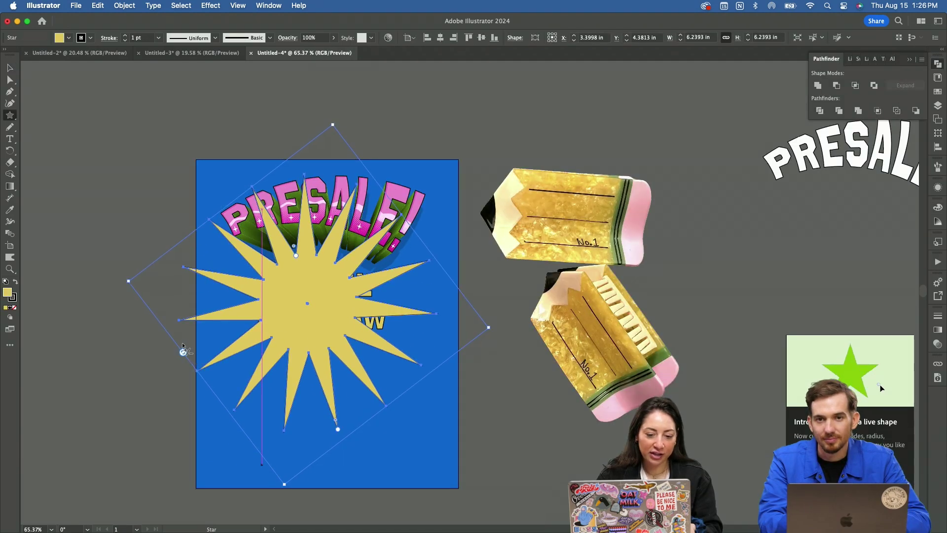
{"action": "scroll", "coordinate": [252, 267], "scroll_direction": "up", "scroll_amount": 2}
{"action": "scroll", "coordinate": [251, 267], "scroll_direction": "up", "scroll_amount": 2}
{"action": "left_click_drag", "start_coordinate": [343, 243], "coordinate": [338, 194]}
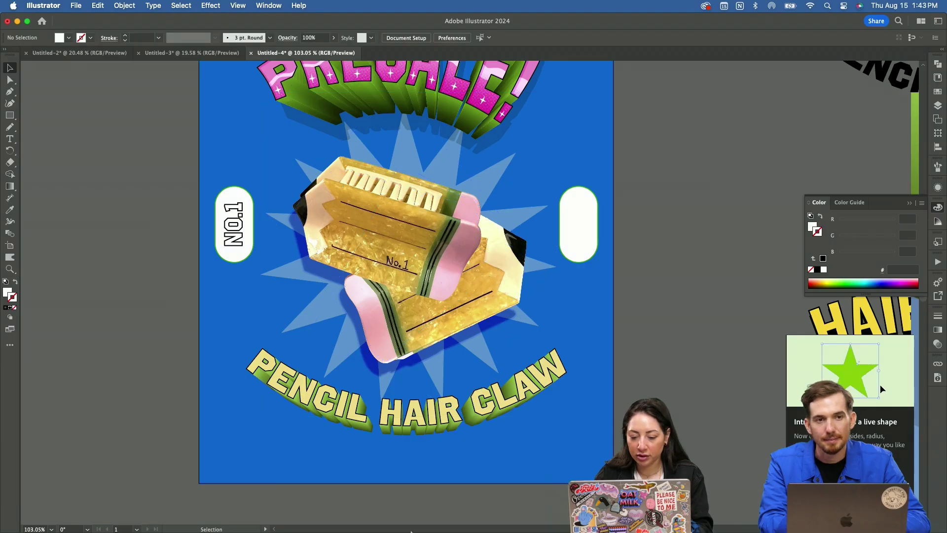
Switch to Adobe Express and type the WOMENOFTYPE.COM line along the bottom
{"action": "mouse_move", "coordinate": [416, 507]}
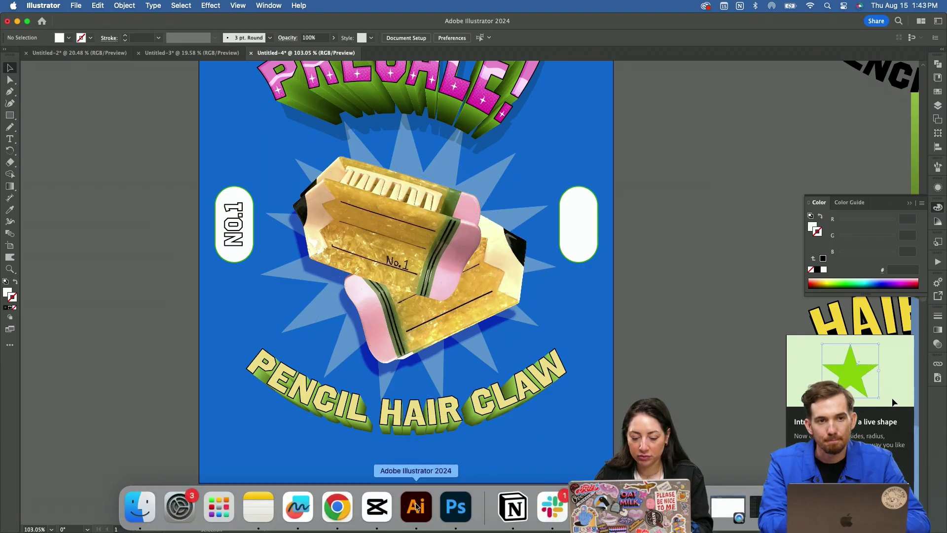
{"action": "left_click", "coordinate": [337, 508]}
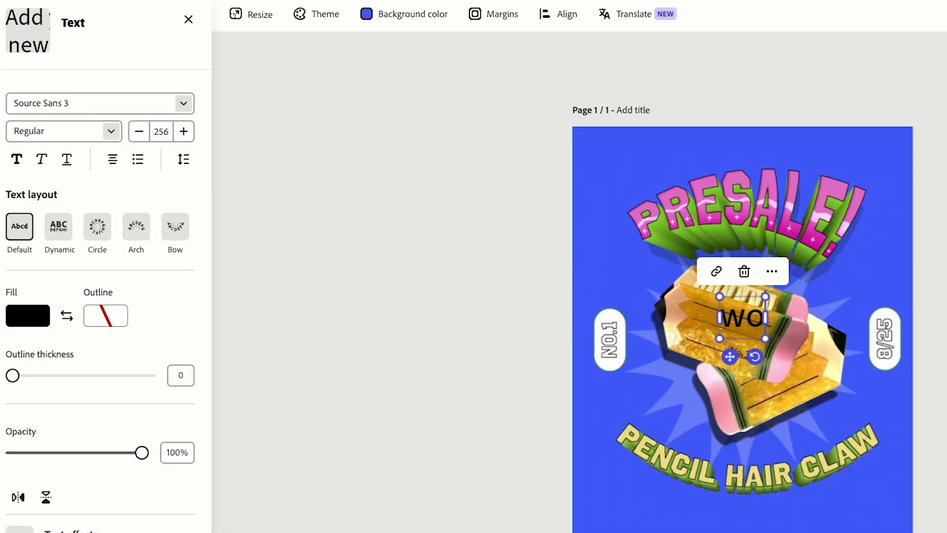
{"action": "type", "text": "menoftype.com"}
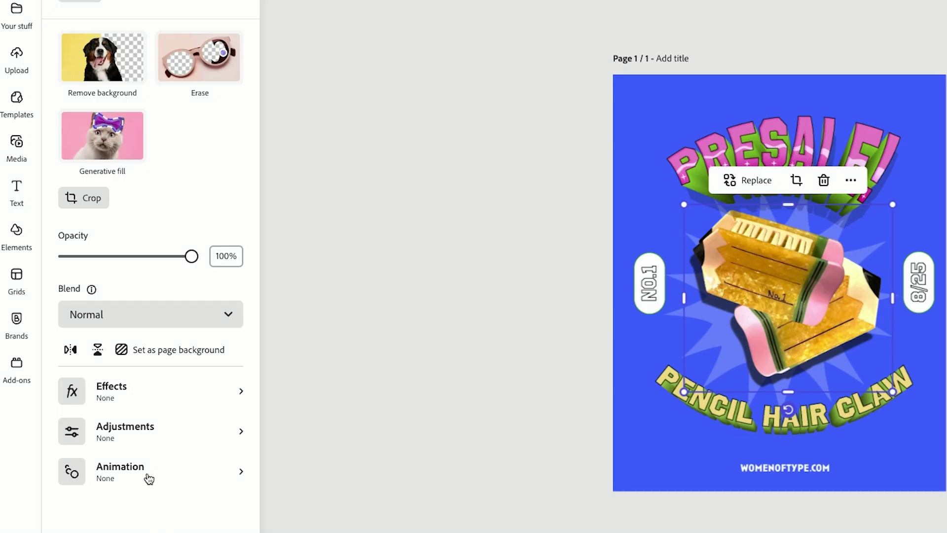
Give the pencil photo a Tumble in entrance and a Breathe loop
{"action": "left_click", "coordinate": [148, 476]}
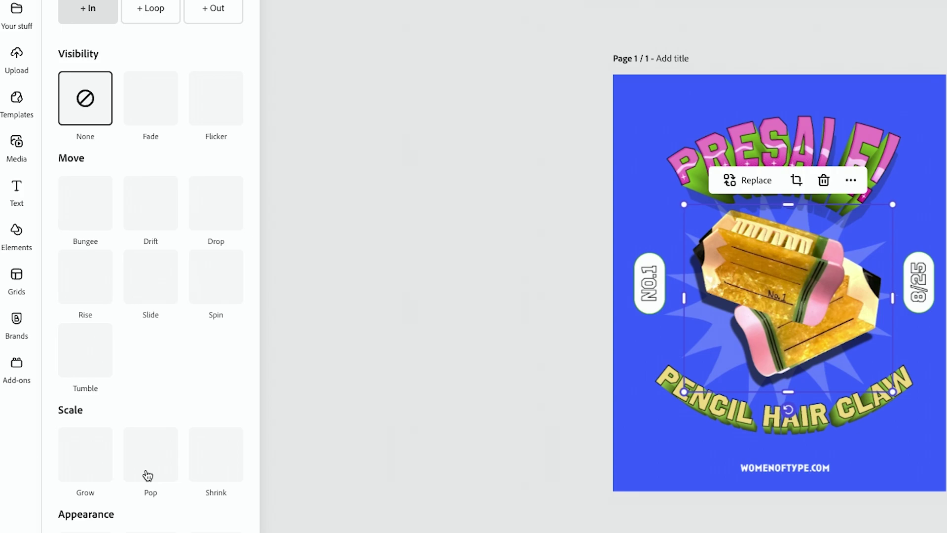
{"action": "left_click", "coordinate": [85, 348]}
{"action": "scroll", "coordinate": [127, 469], "scroll_direction": "down", "scroll_amount": 3}
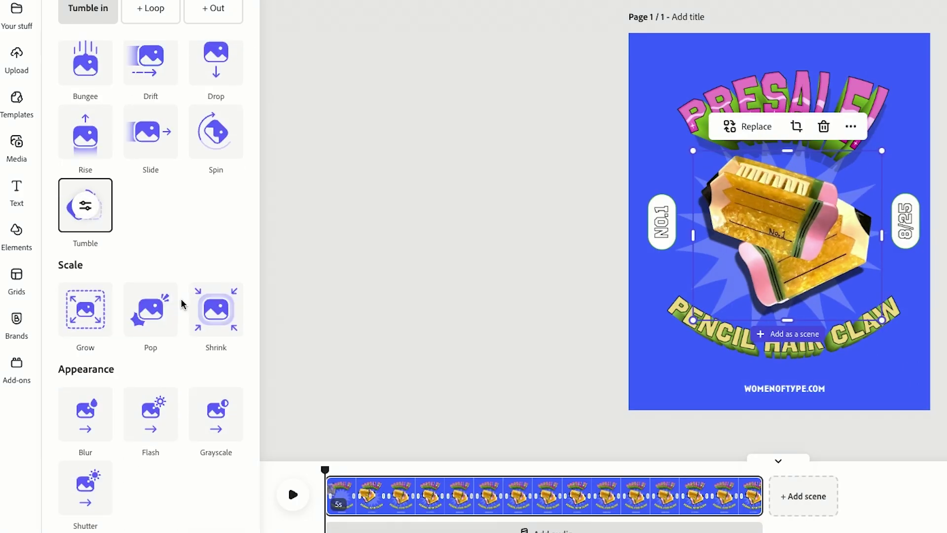
{"action": "left_click", "coordinate": [150, 8]}
{"action": "left_click", "coordinate": [89, 380]}
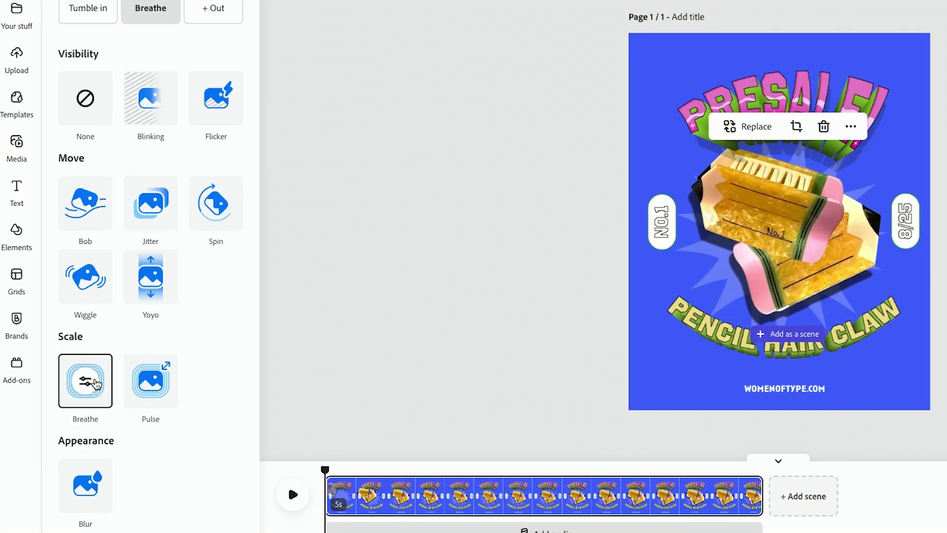
{"action": "left_click", "coordinate": [87, 389]}
Apply Spin to the group with intensity lowered from 8 to 1, and Bob to PRESALE!
{"action": "key", "text": "Escape"}
{"action": "left_click", "coordinate": [163, 261]}
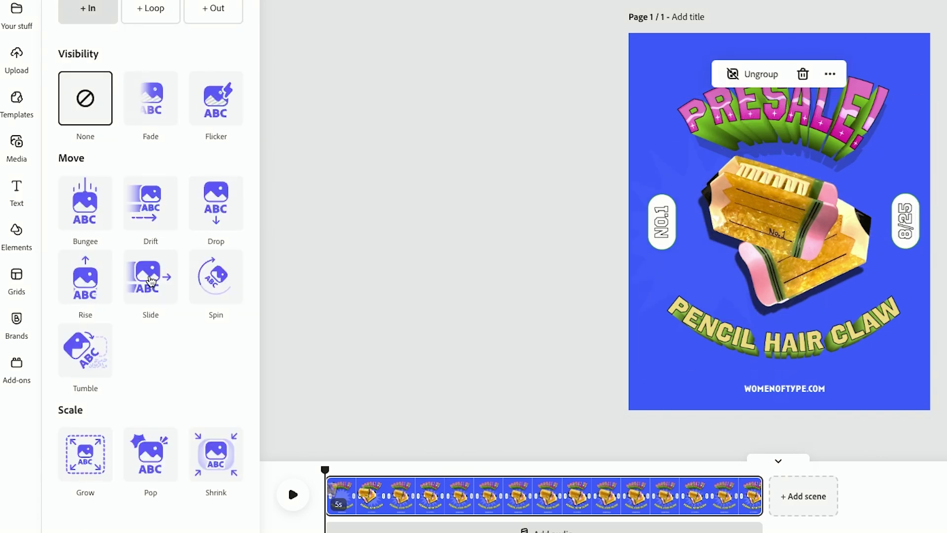
{"action": "left_click", "coordinate": [208, 279]}
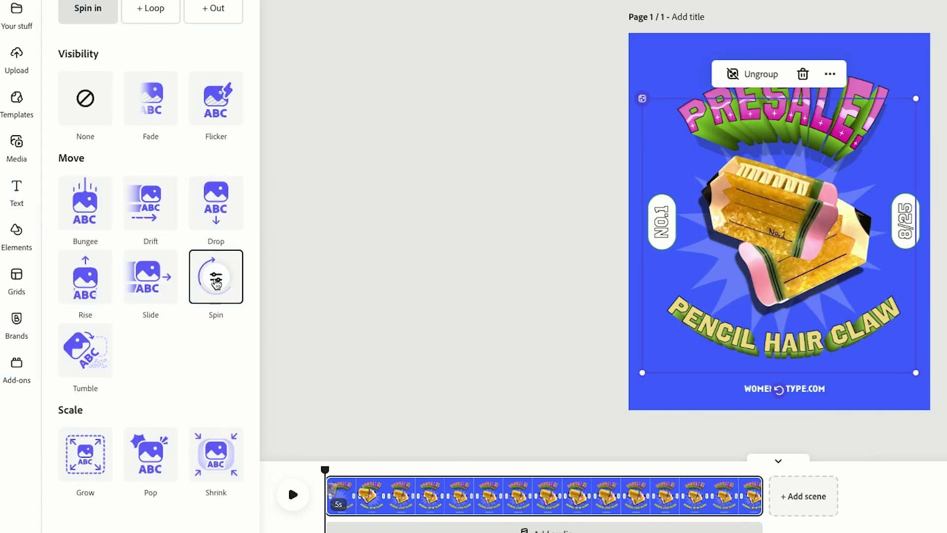
{"action": "left_click", "coordinate": [215, 281]}
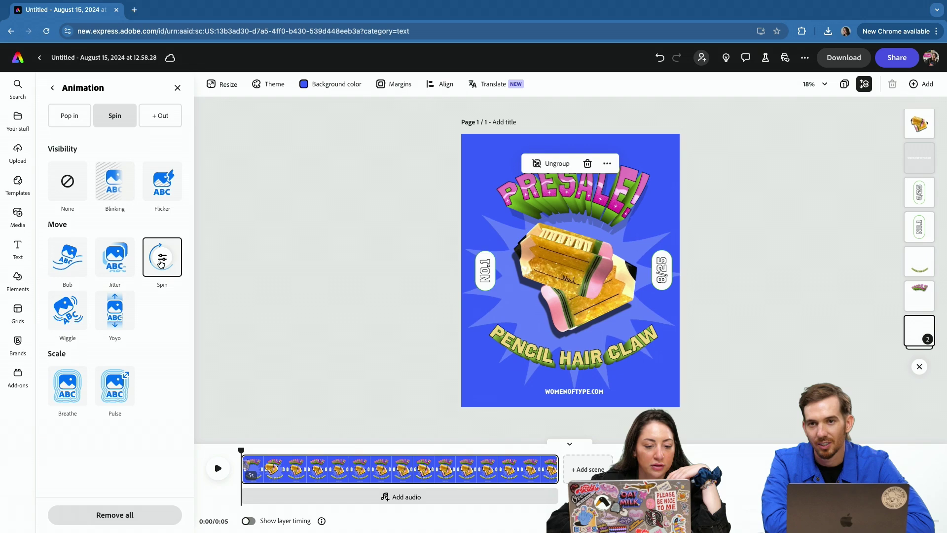
{"action": "left_click", "coordinate": [162, 257]}
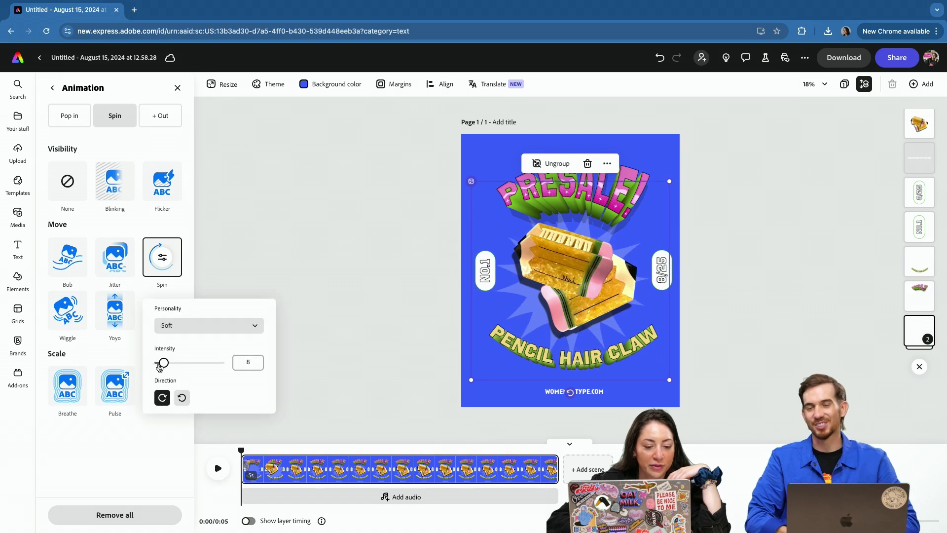
{"action": "left_click_drag", "start_coordinate": [160, 367], "coordinate": [151, 367]}
{"action": "left_click", "coordinate": [69, 258]}
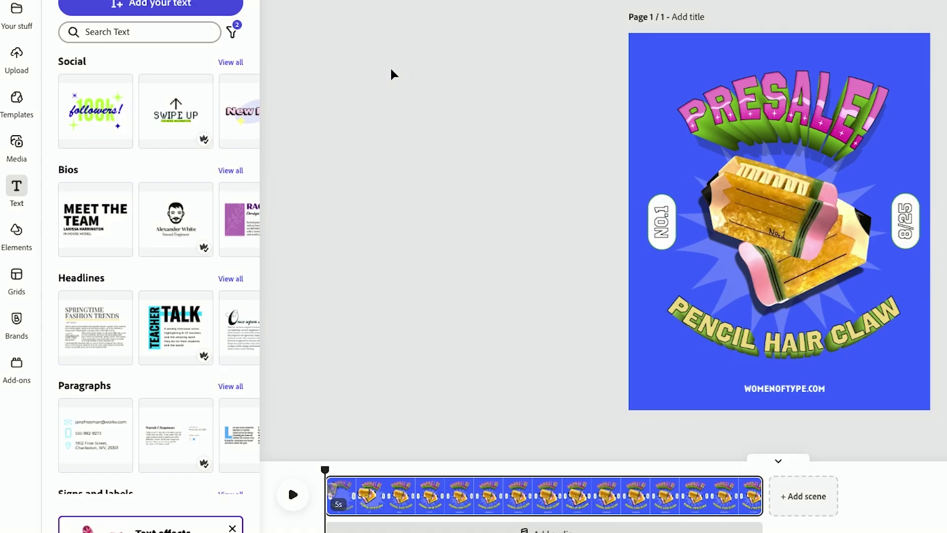
Group all poster elements with Cmd+G, apply Bungee in, and play the preview
{"action": "left_click_drag", "start_coordinate": [282, 161], "coordinate": [688, 427]}
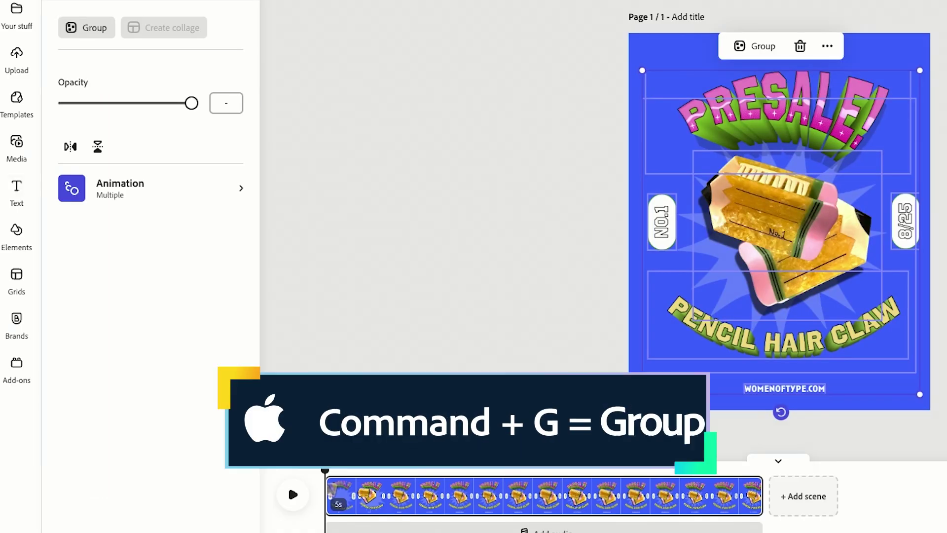
{"action": "key", "text": "super+g"}
{"action": "left_click", "coordinate": [155, 267]}
{"action": "left_click", "coordinate": [86, 203]}
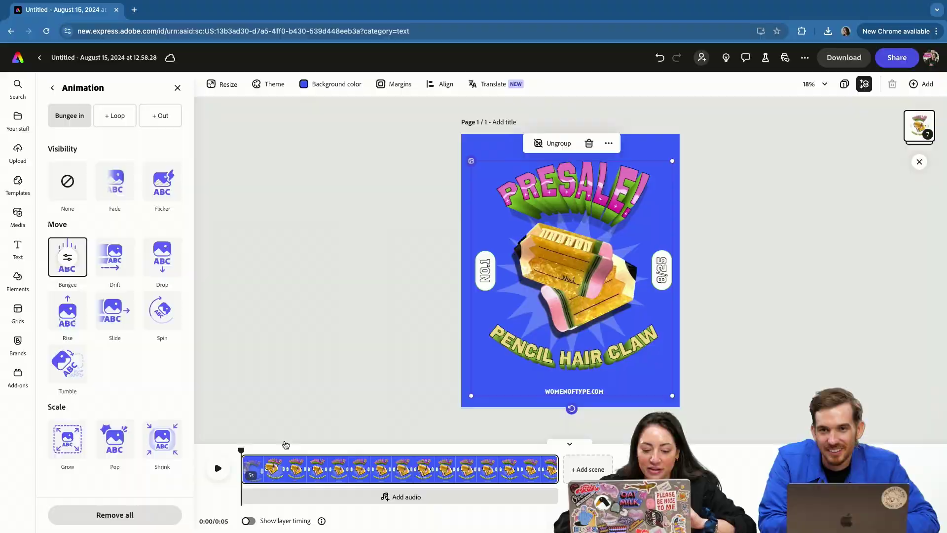
{"action": "left_click", "coordinate": [218, 467]}
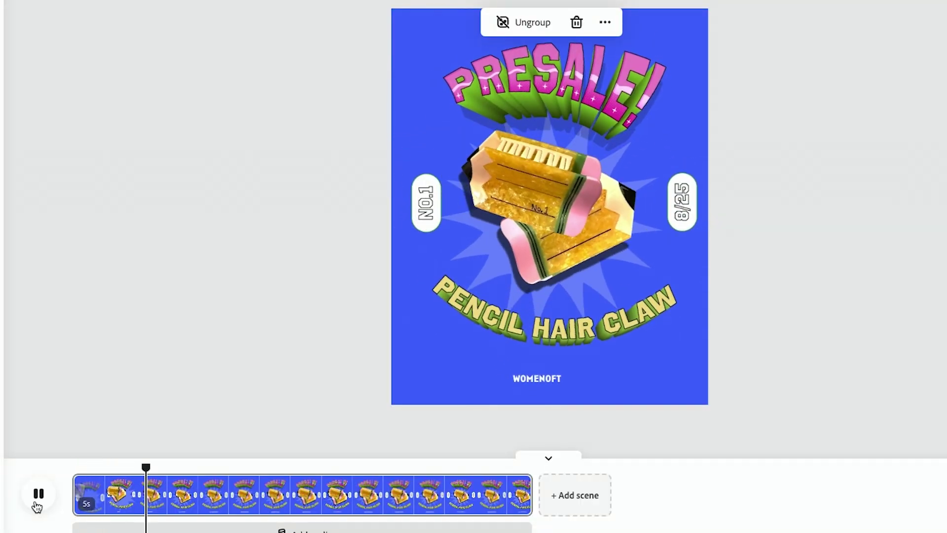